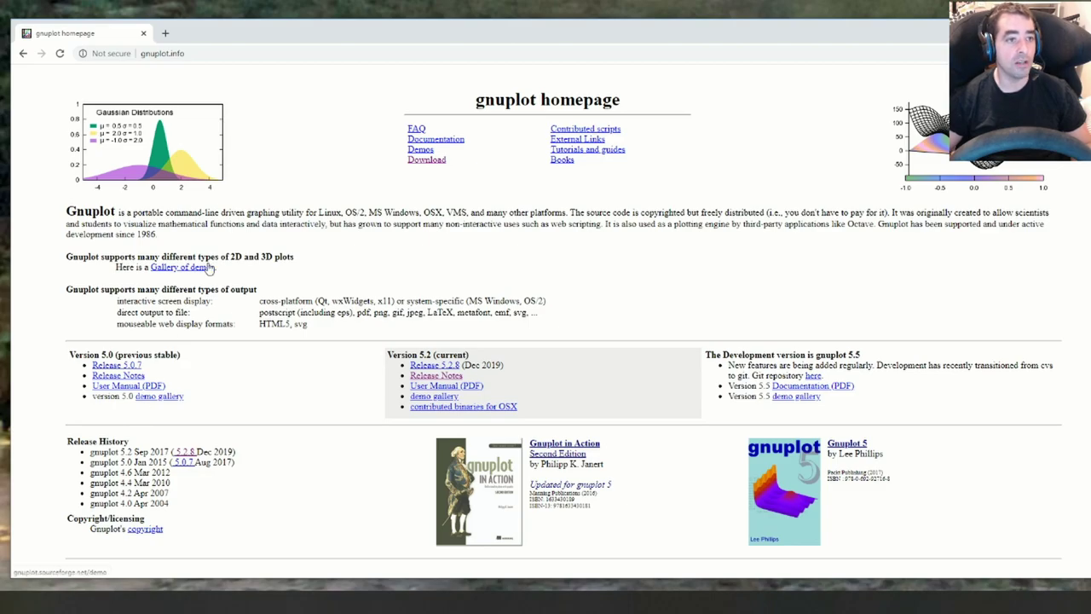
Step: Scroll the gnuplot.info homepage down to the version sections listing release 5.2
scroll(209, 268, "down", 1)
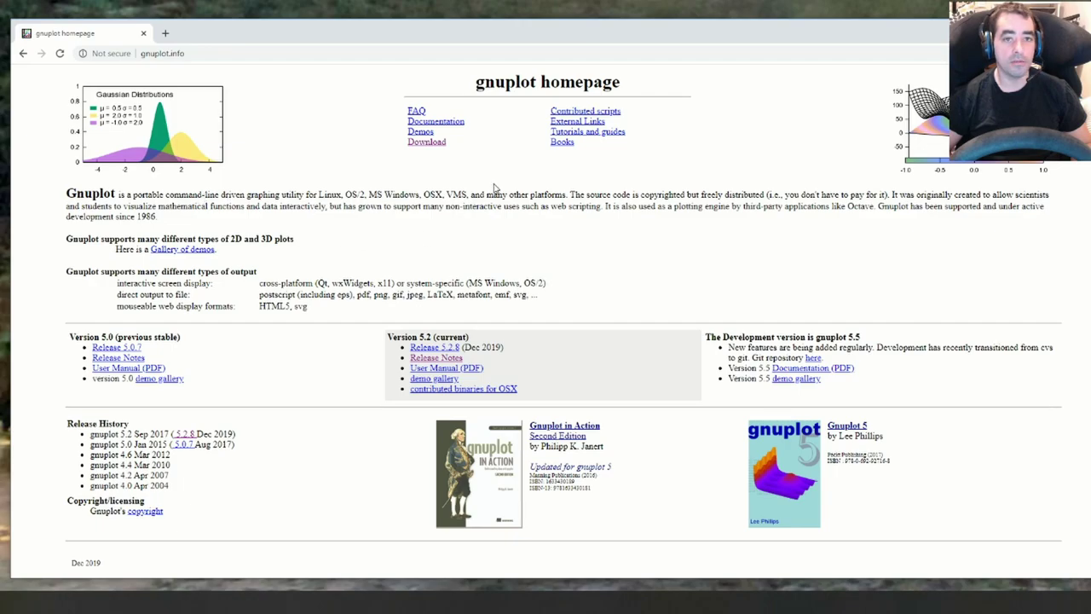
Step: Go from gnuplot's Download page to the primary SourceForge file listing, accepting the privacy notice
left_click(429, 143)
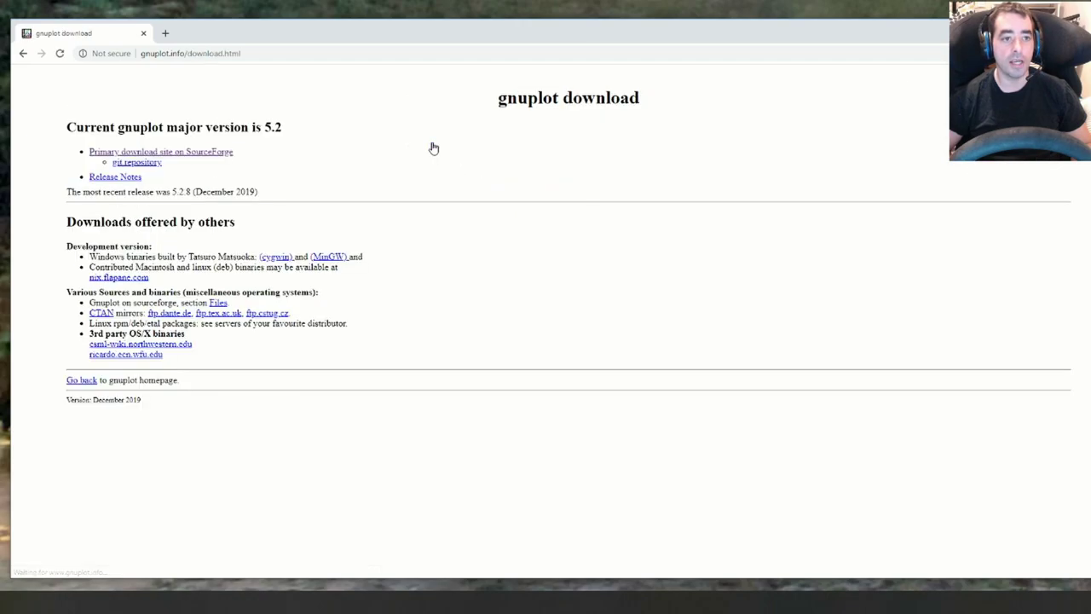
left_click(172, 155)
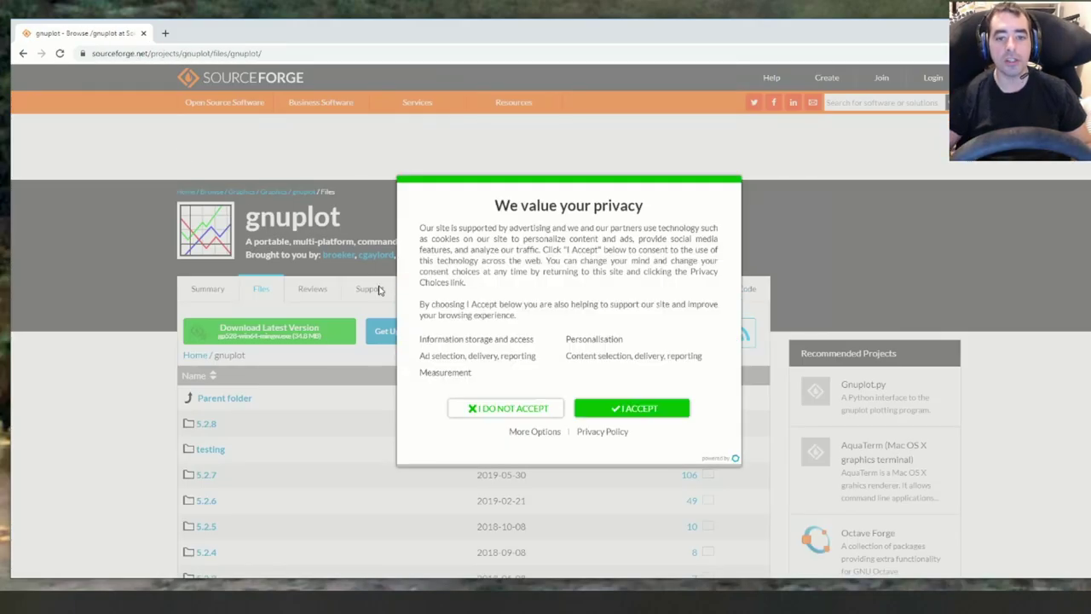
left_click(607, 411)
scroll(303, 259, "down", 3)
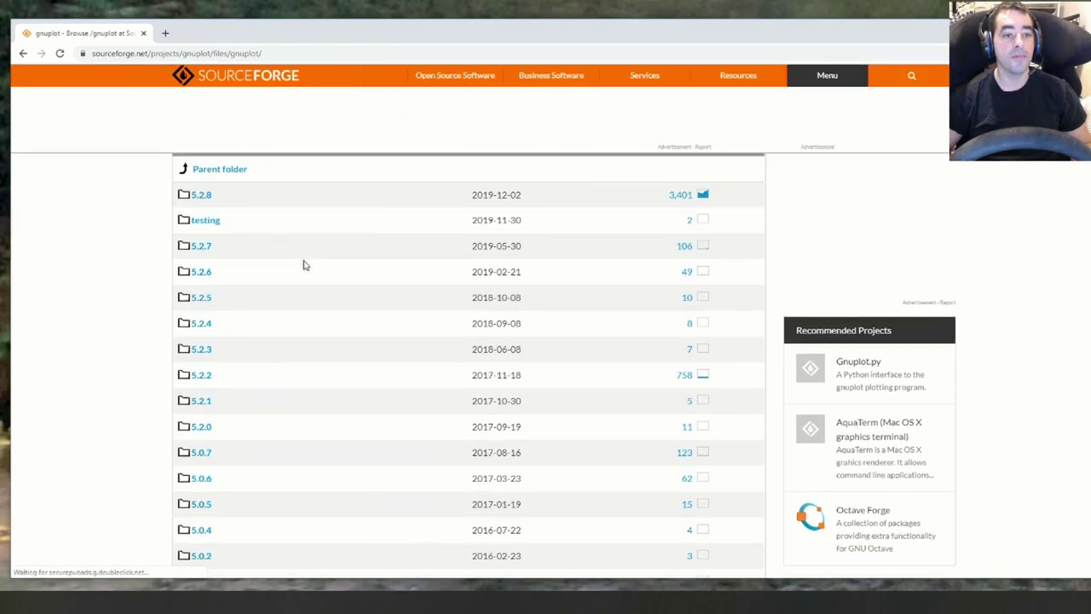
scroll(303, 259, "up", 3)
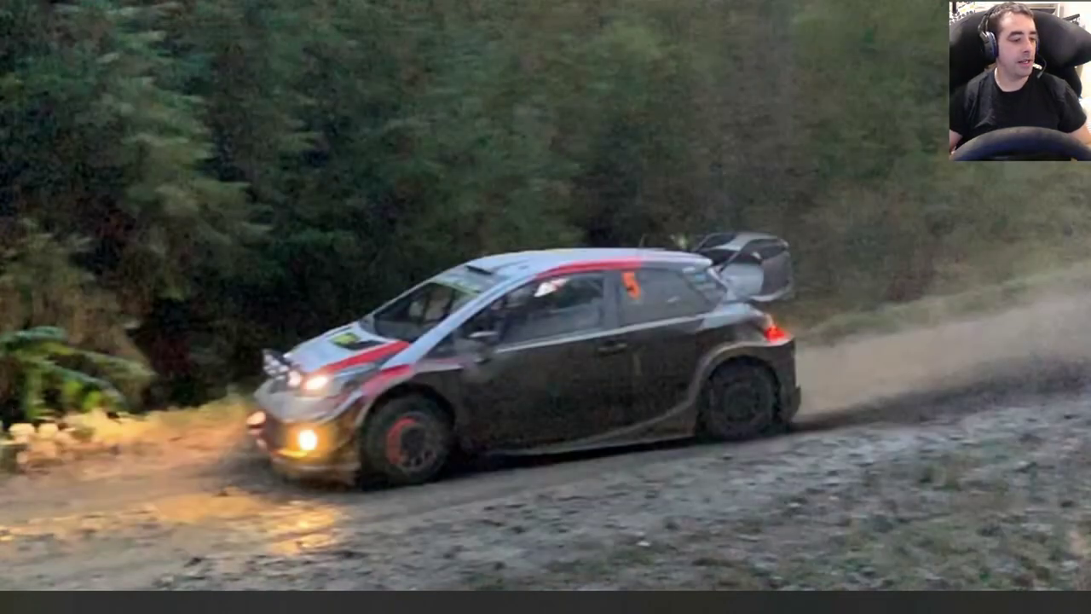
key("super+e")
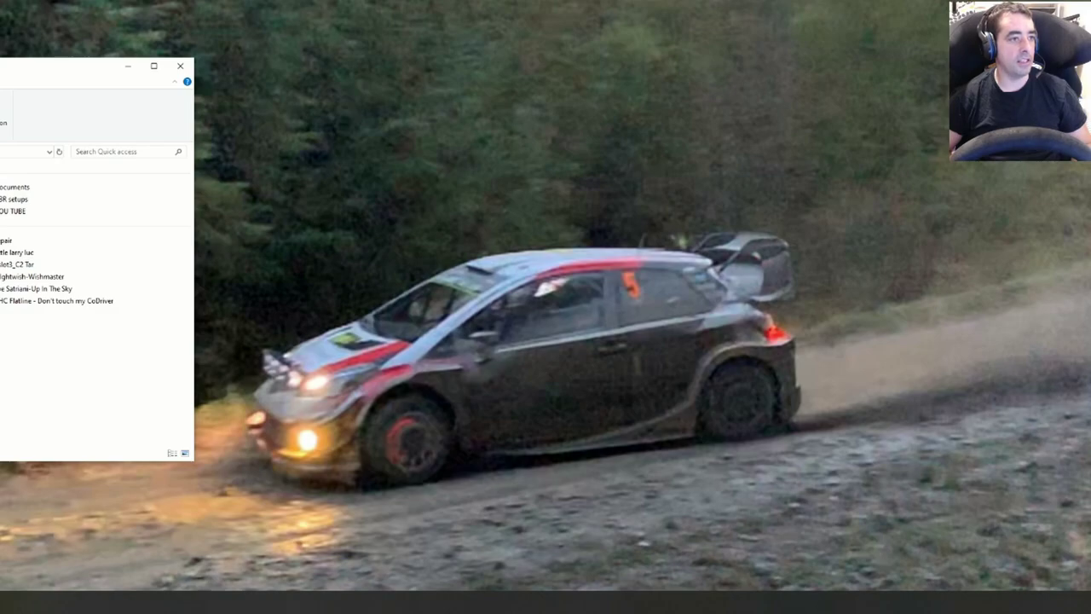
left_click_drag(4, 66, 504, 108)
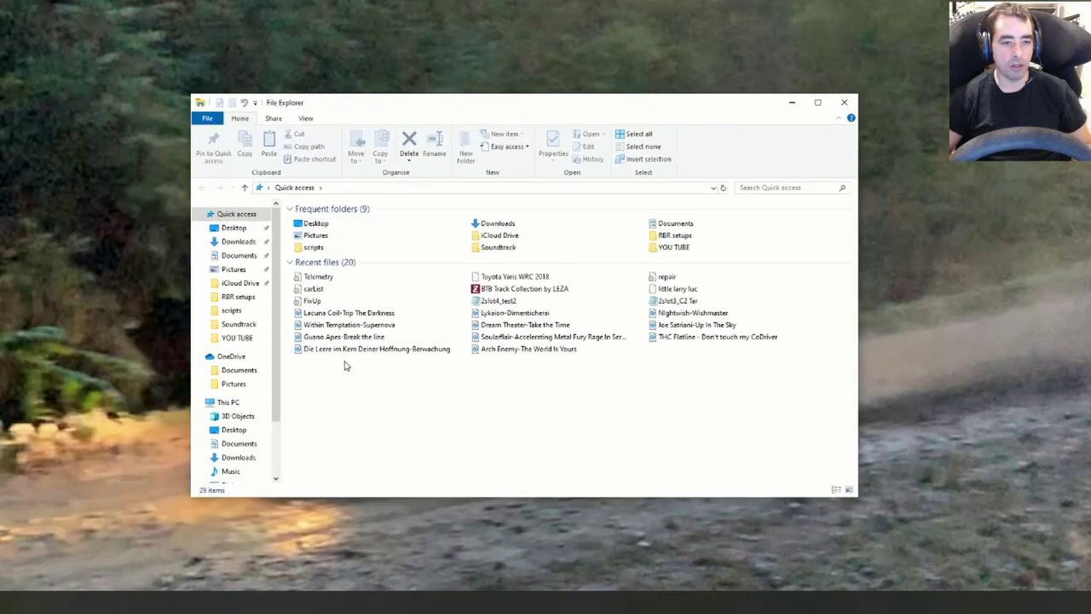
scroll(246, 436, "down", 2)
left_click(246, 447)
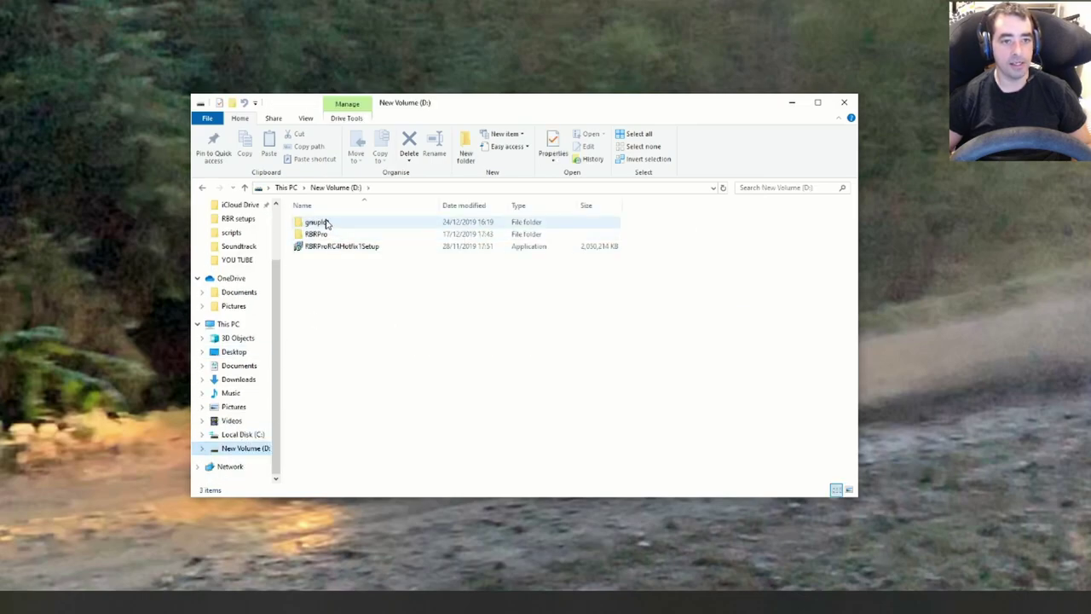
double_click(324, 225)
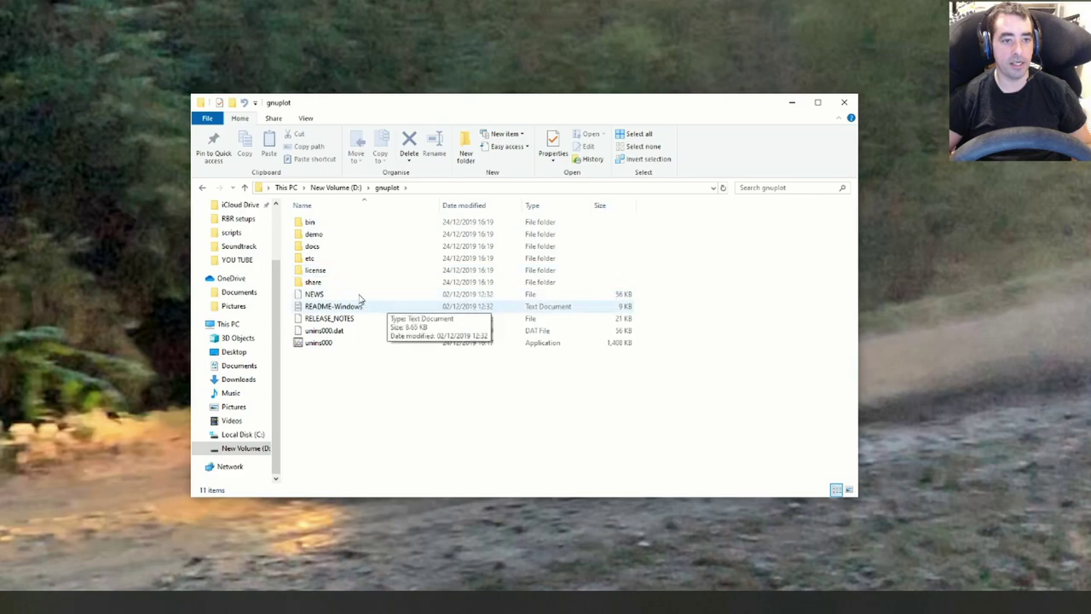
double_click(311, 221)
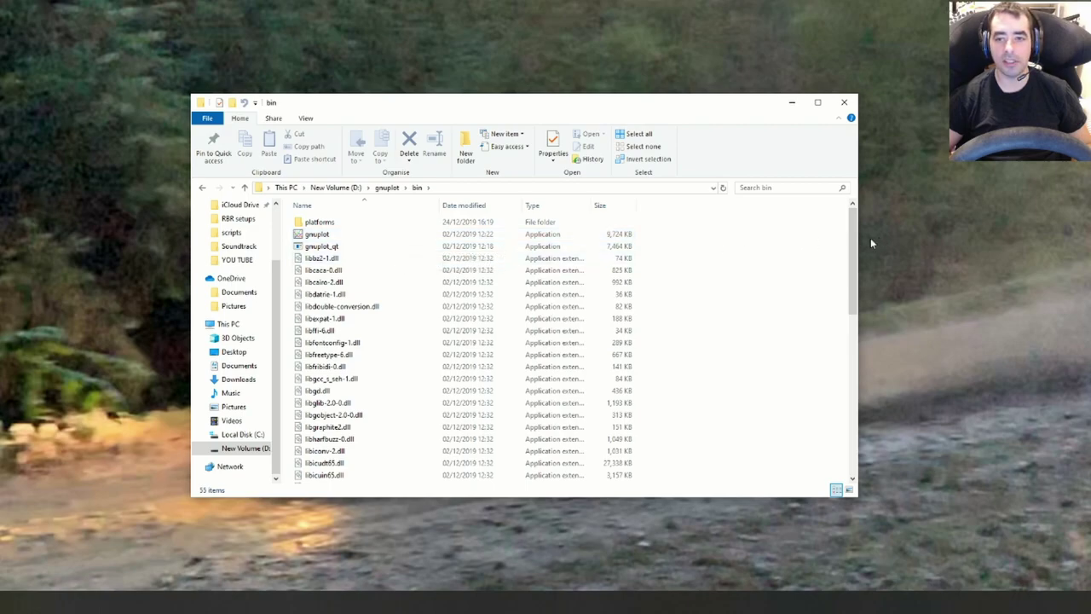
left_click_drag(851, 242, 865, 398)
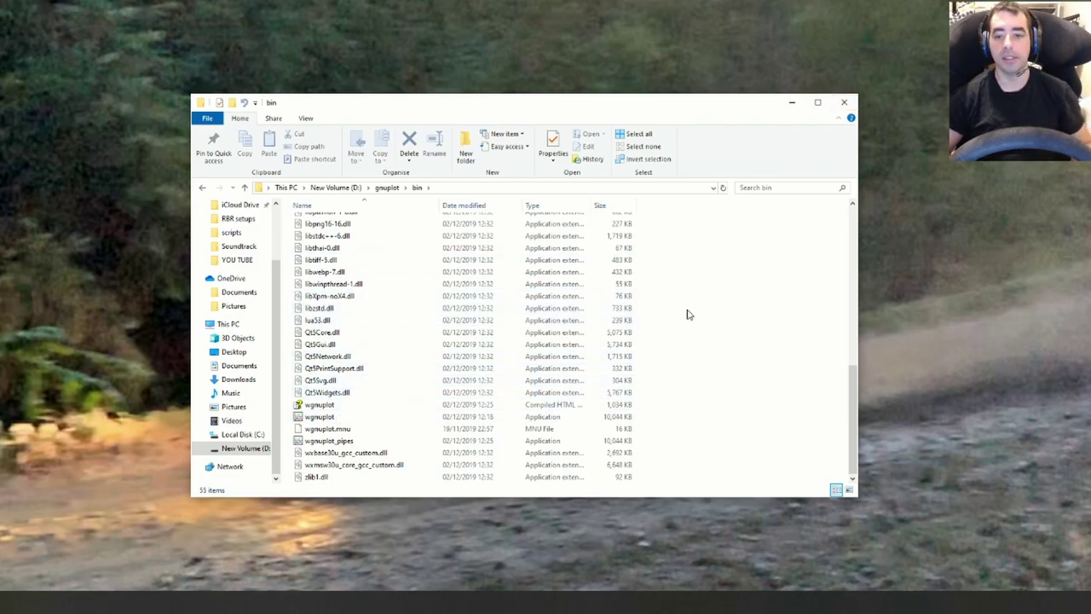
left_click(845, 104)
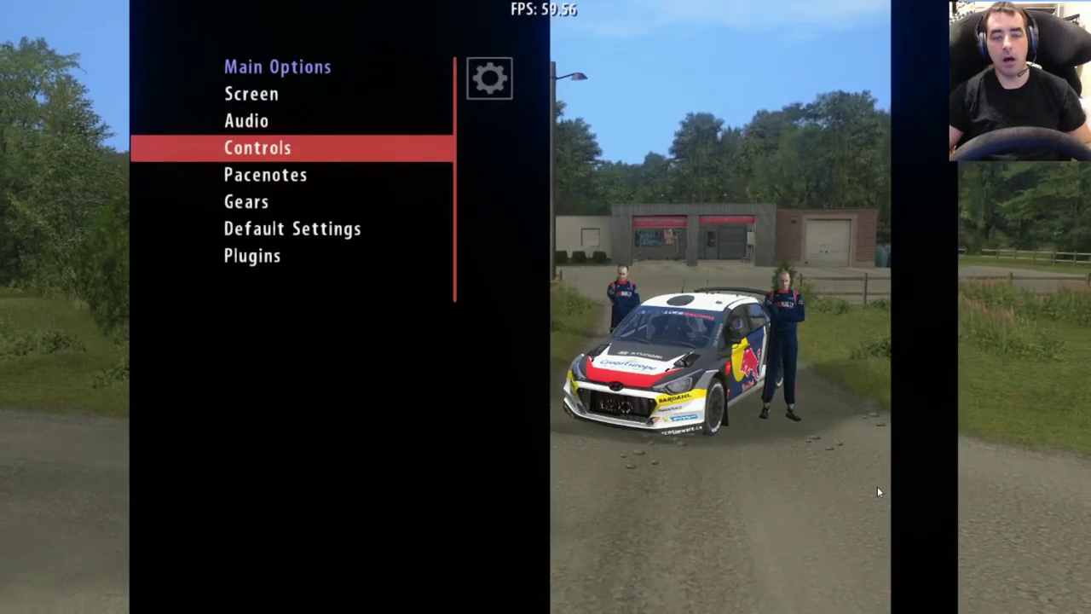
Step: Return to the main menu without saving the profile and open Options > Plugins > NGP
key("Escape")
key("Return")
key("Down")
key("Down")
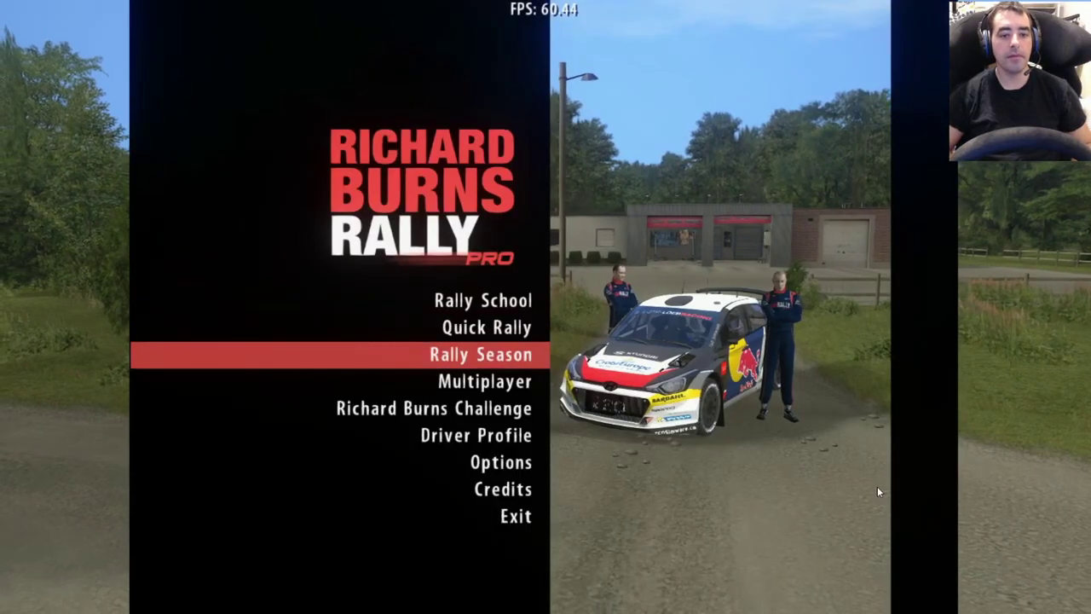
key("Down")
key("Down")
key("Down")
key("Down")
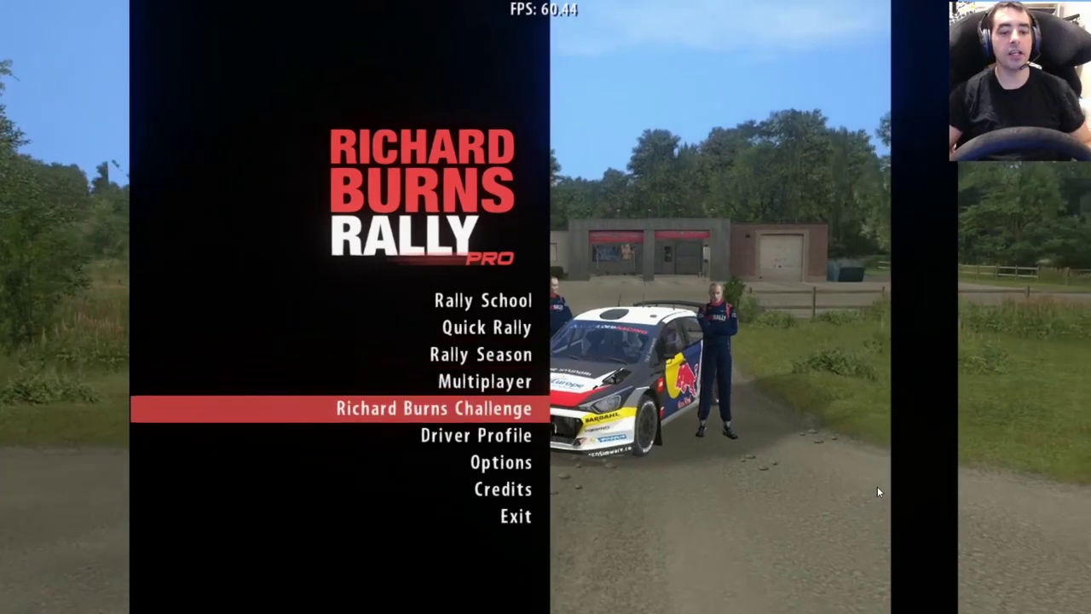
key("Return")
key("Down")
key("Down")
key("Down")
key("Down")
key("Down")
key("Return")
key("Down")
key("Down")
key("Down")
key("Down")
key("Up")
key("Up")
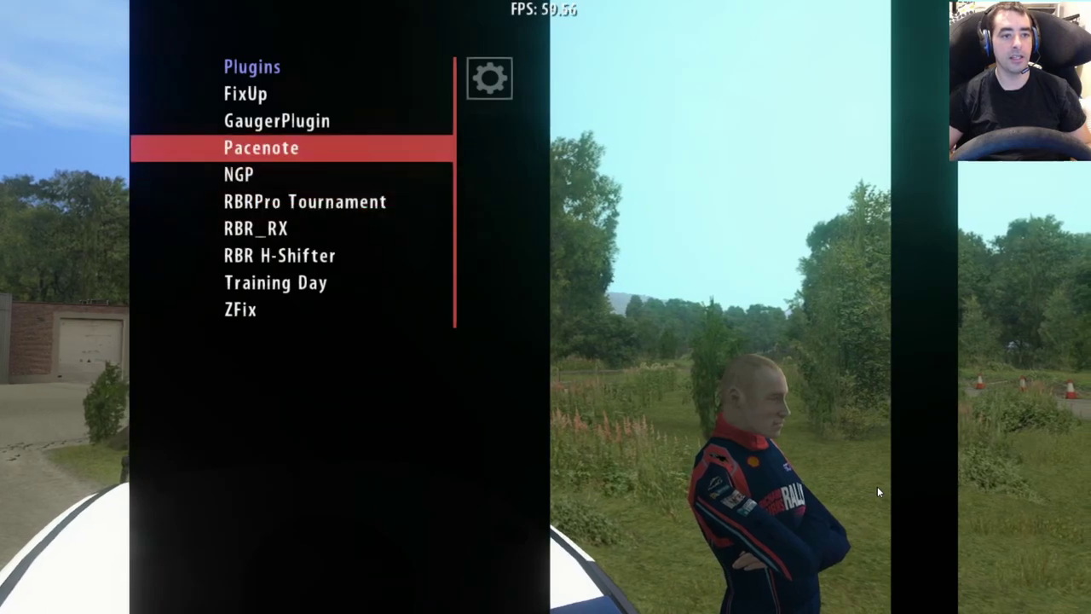
key("Down")
key("Return")
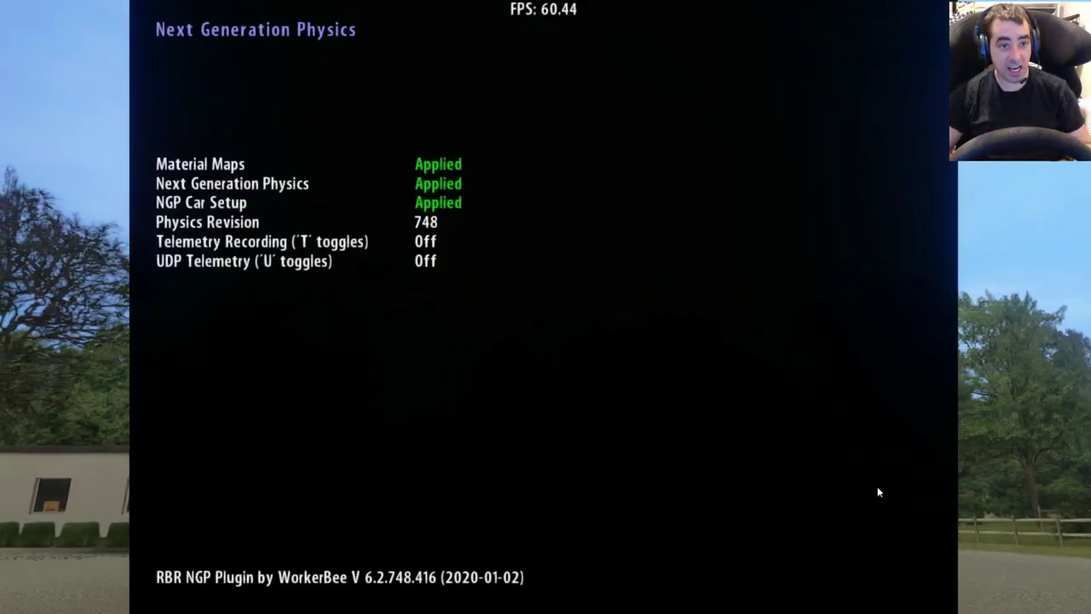
Step: Set Telemetry Recording to On on the Next Generation Physics page
key("t")
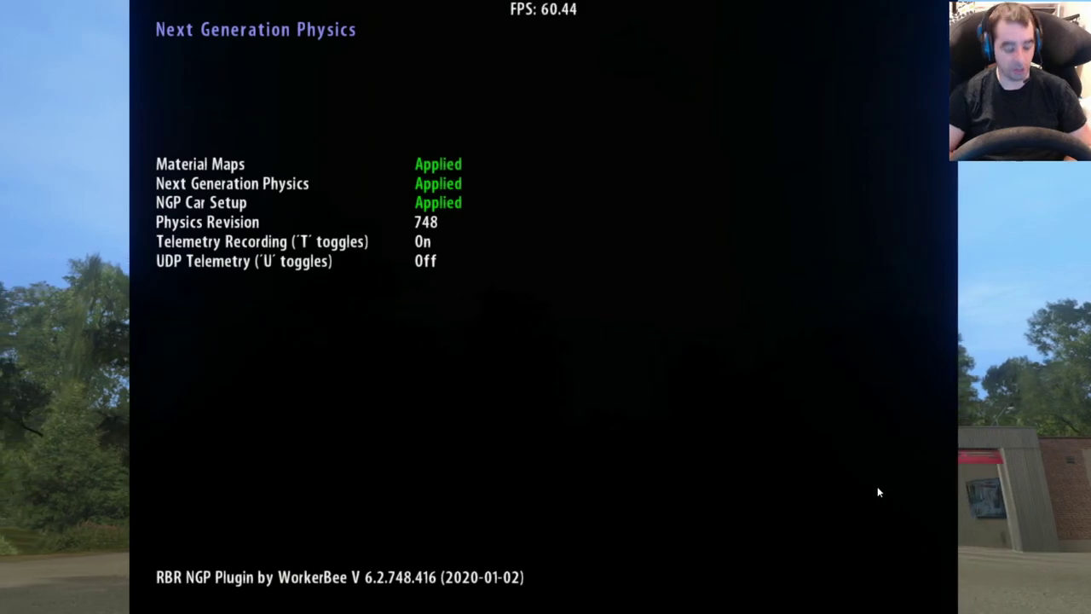
key("t")
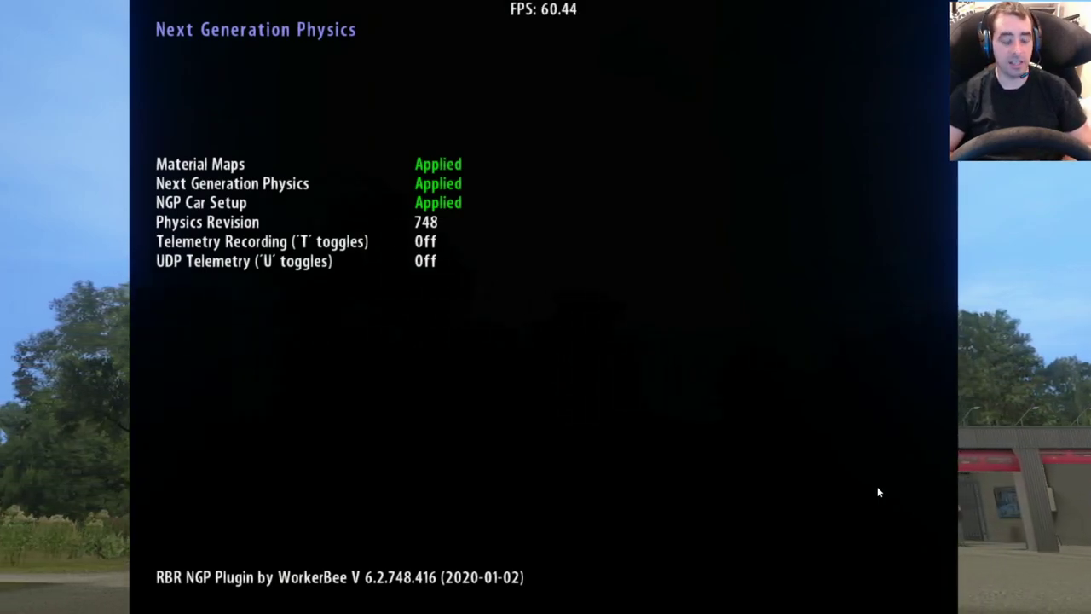
key("t")
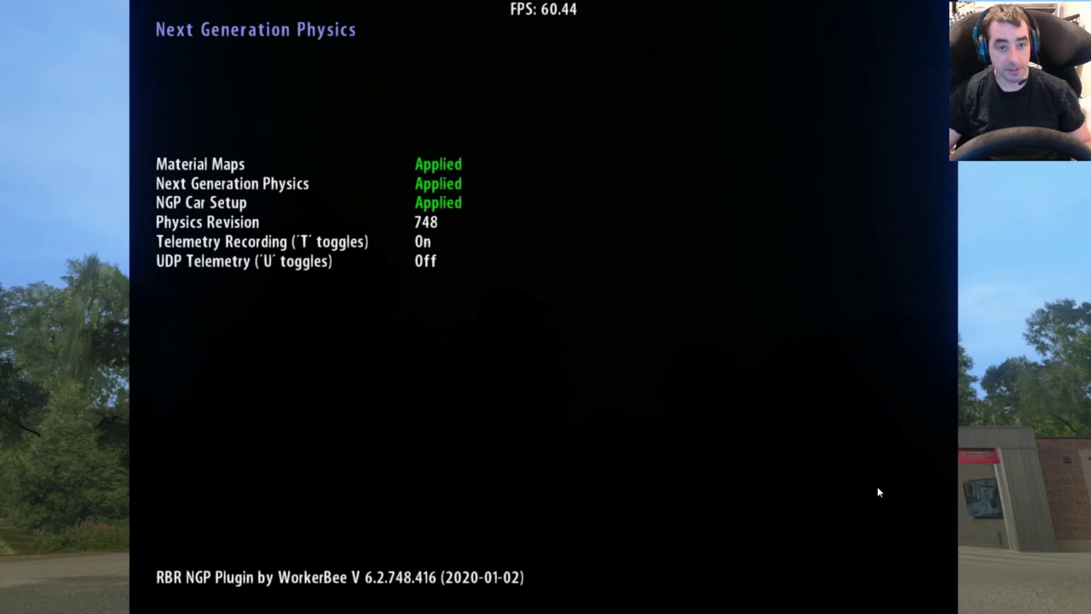
key("Escape")
key("Escape")
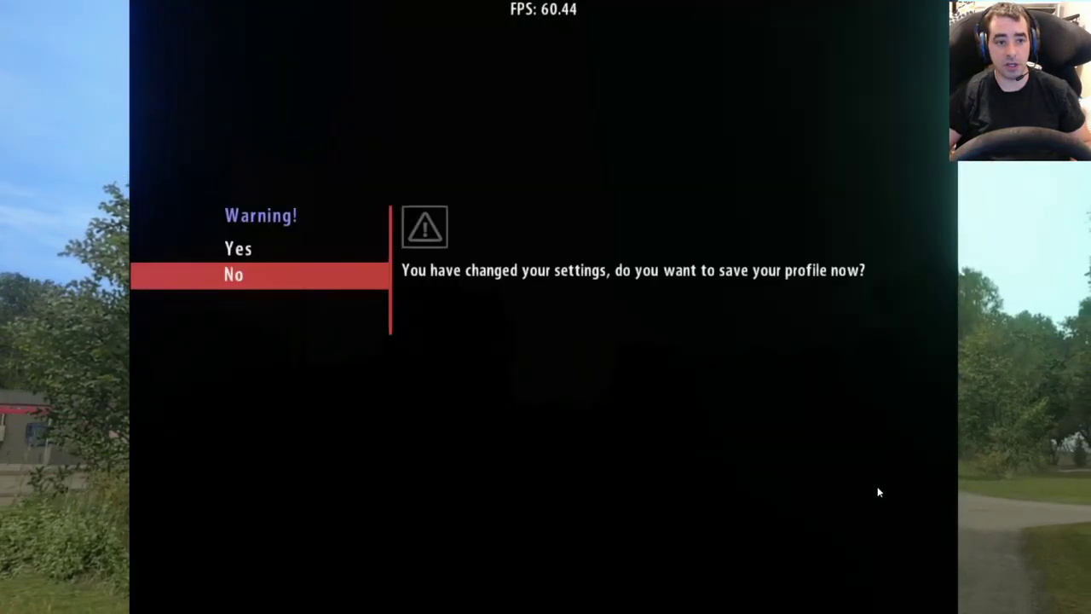
Step: Decline saving the profile and open Plugins > RBRPro Tournament > Shakedown
key("Return")
key("Down")
key("Down")
key("Down")
key("Down")
key("Down")
key("Down")
key("Return")
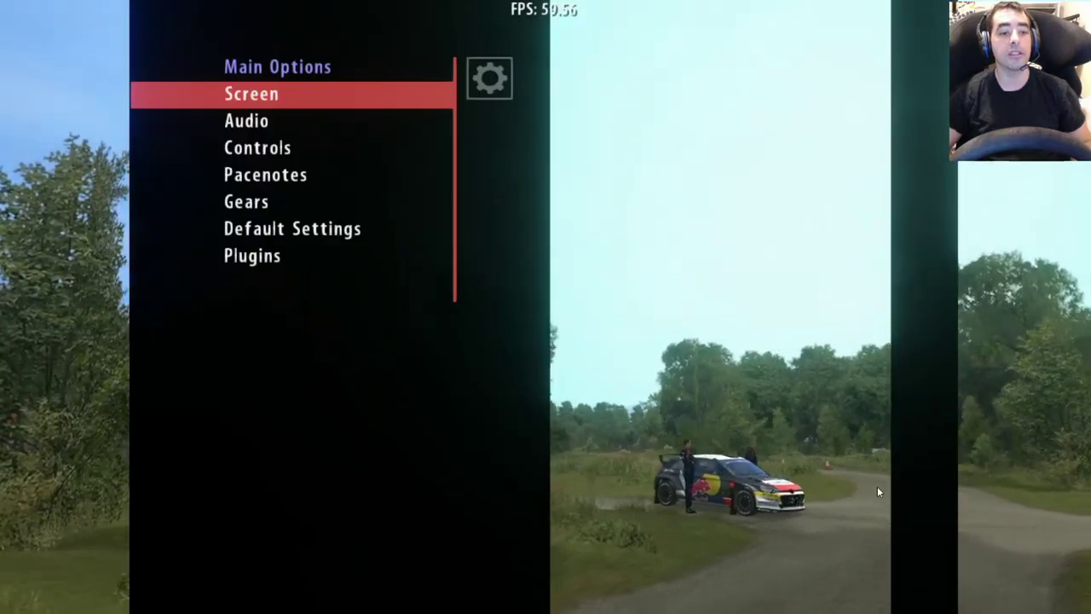
key("Down")
key("Down")
key("Down")
key("Down")
key("Down")
key("Down")
key("Return")
key("Down")
key("Down")
key("Down")
key("Down")
key("Down")
key("Down")
key("Down")
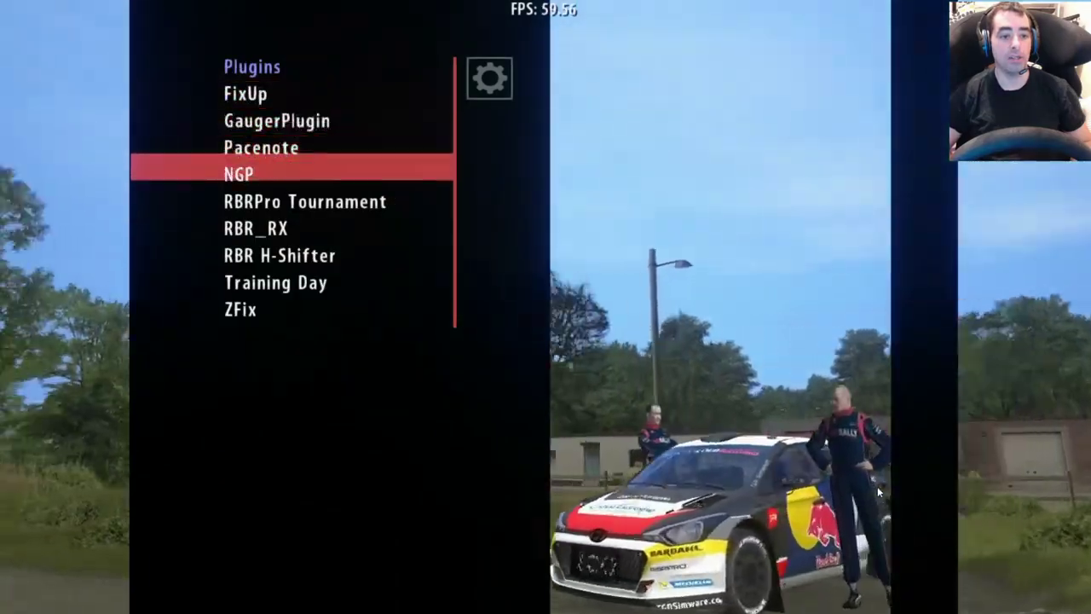
key("Up")
key("Up")
key("Up")
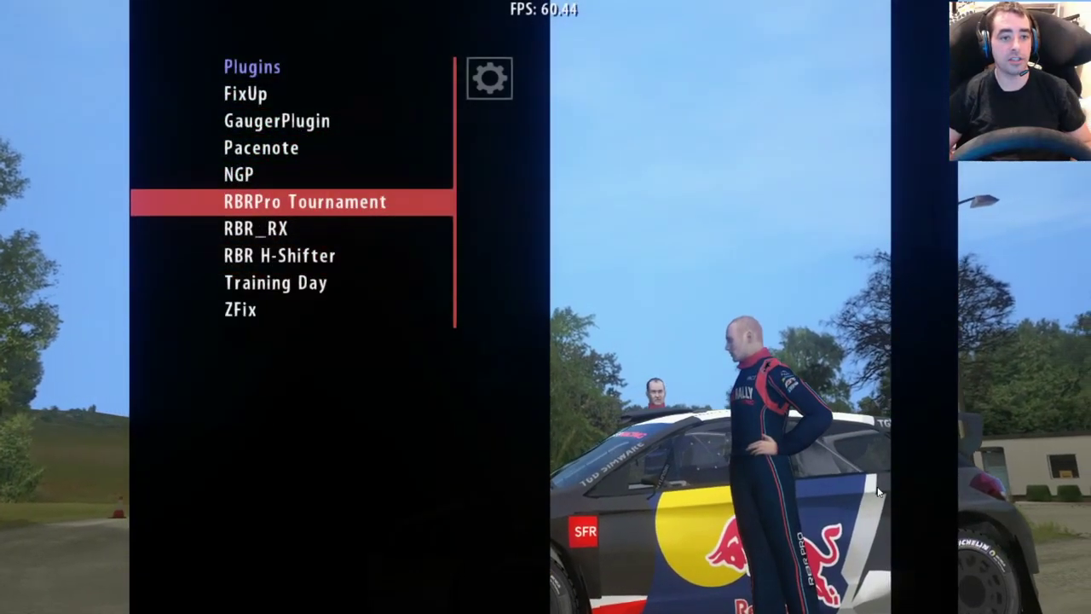
key("Return")
key("Down")
key("Down")
key("Down")
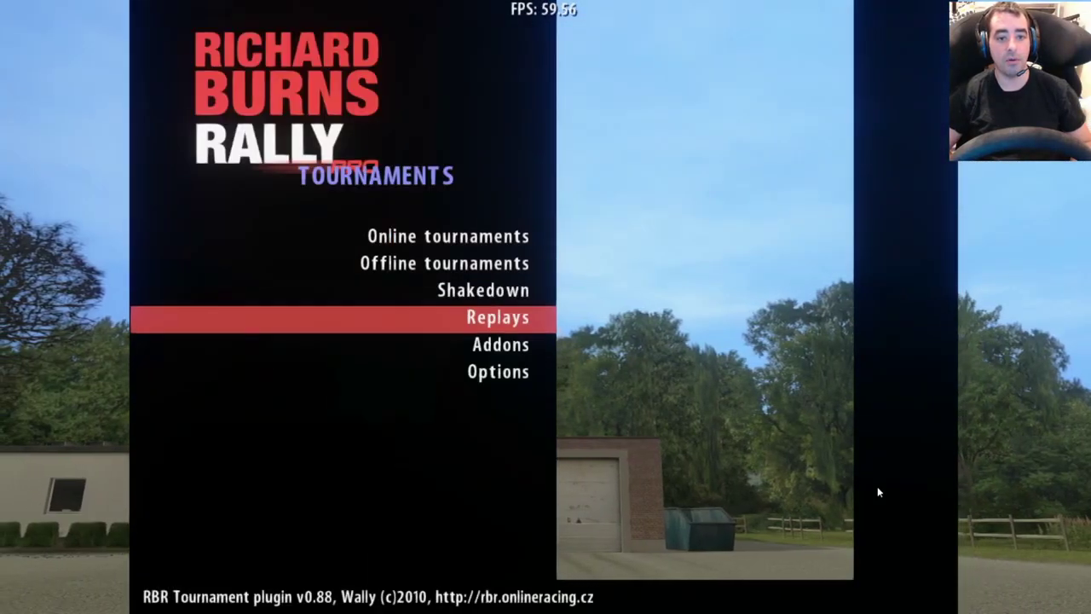
key("Up")
key("Return")
Step: Browse the shakedown stage list and close it with Sherwood Forest Summer selected
key("Up")
key("Up")
key("Up")
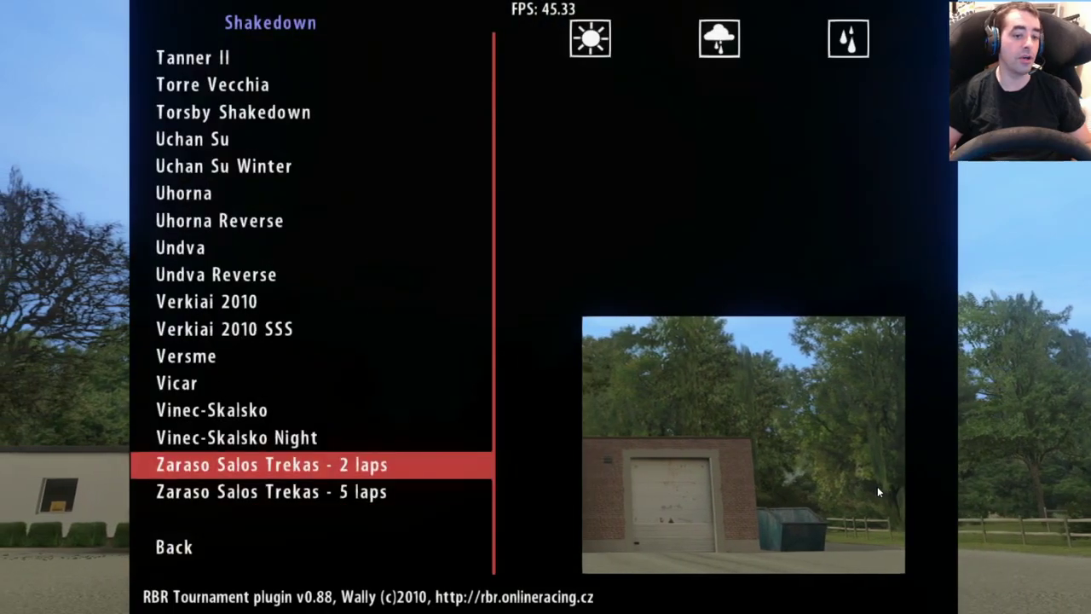
key("Down")
key("Up")
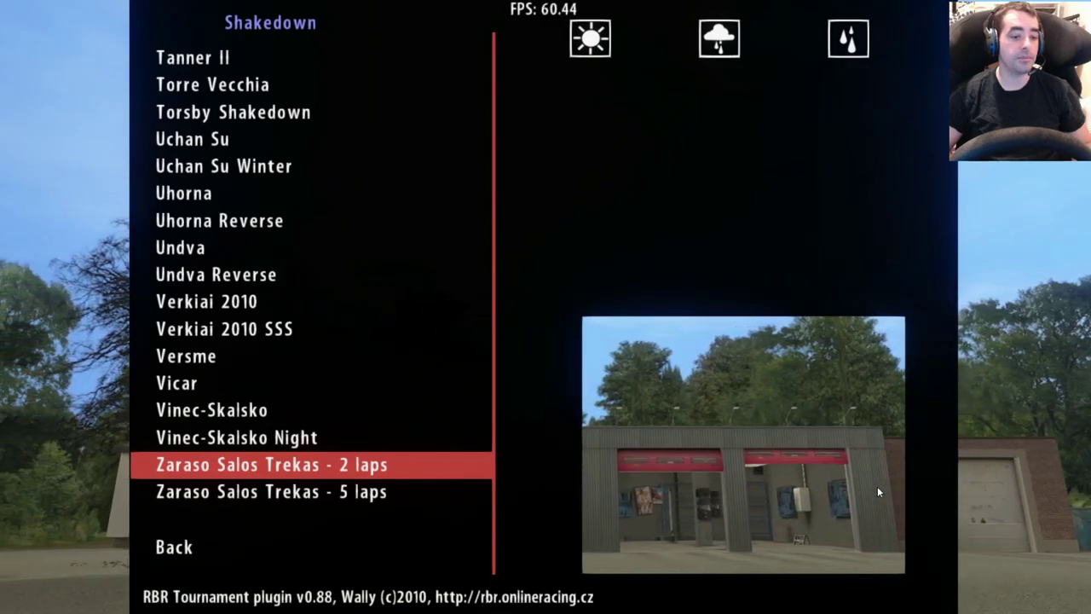
key("Up")
key("Up")
key("Up")
key("Up")
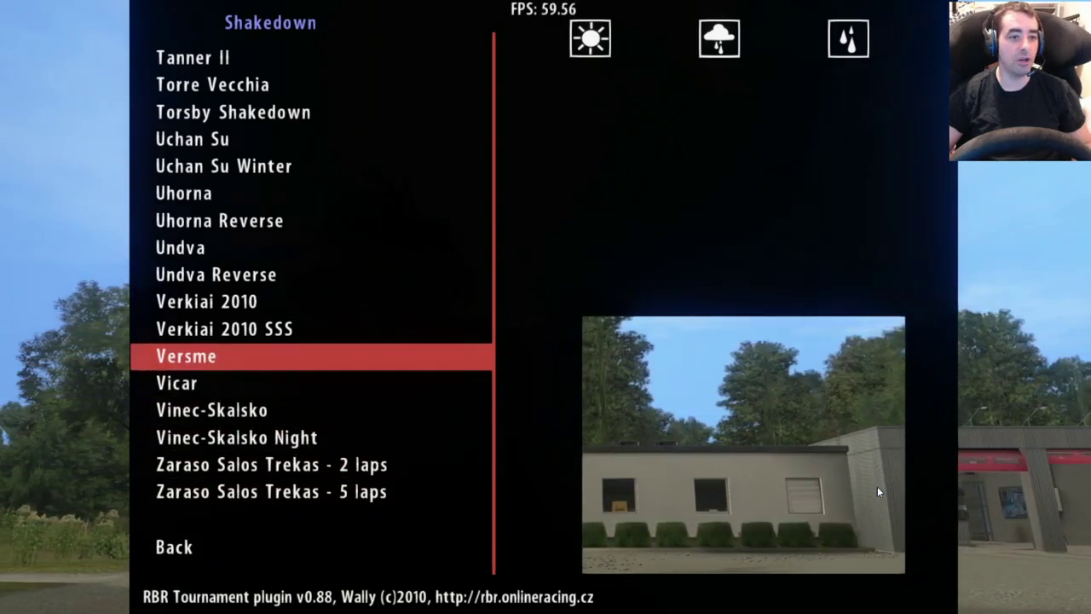
key("Up")
key("Up")
key("Up")
key("Up")
key("Up")
key("Up")
key("Up")
key("Up")
key("Up")
key("Up")
key("Up")
key("Up")
key("Up")
key("Up")
key("Up")
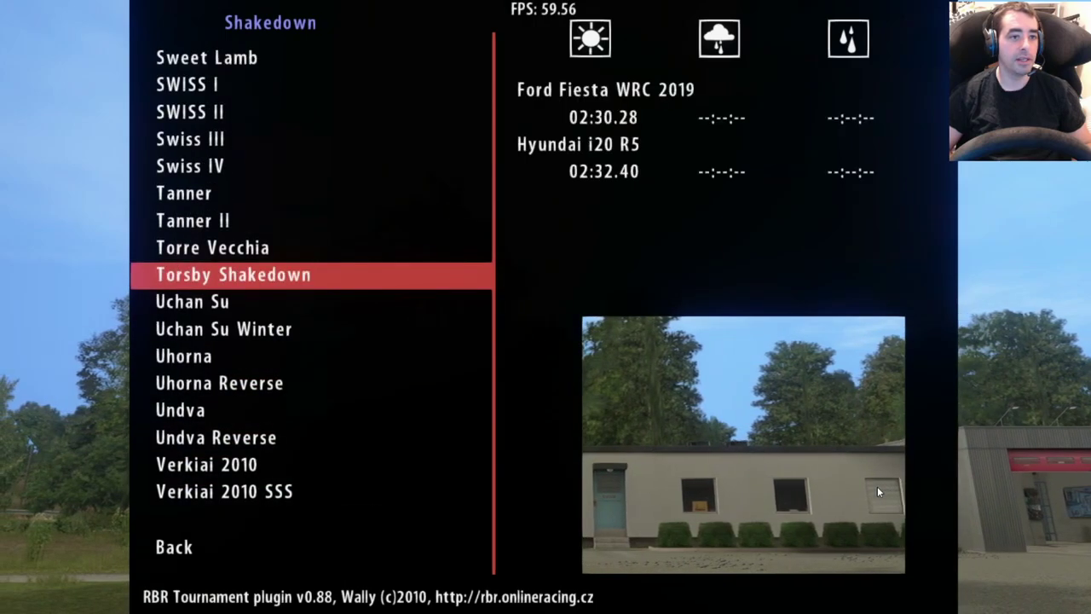
key("Up")
key("Up")
key("Up")
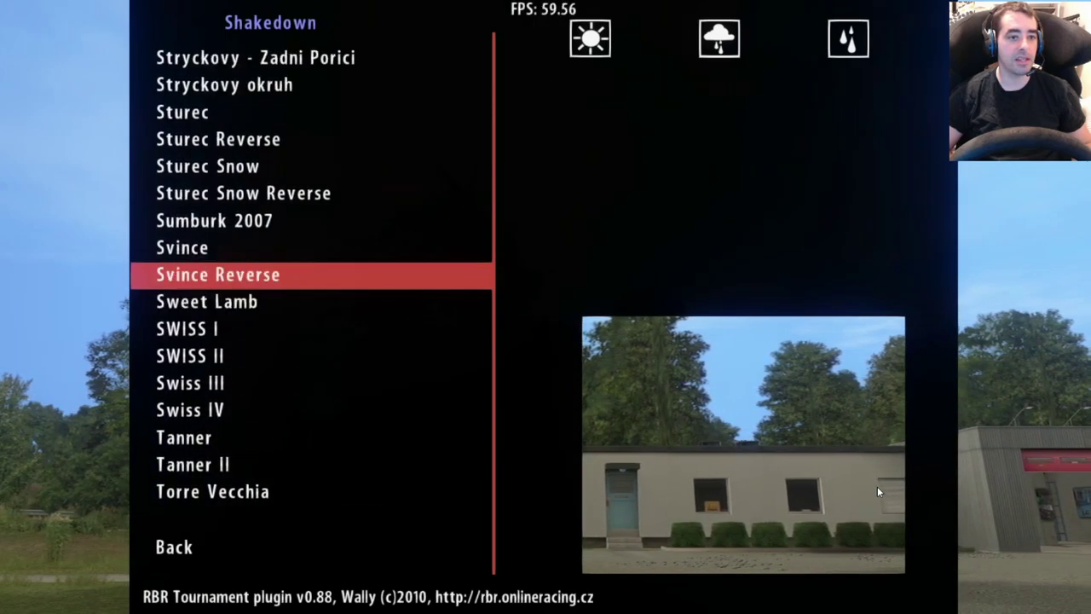
key("Escape")
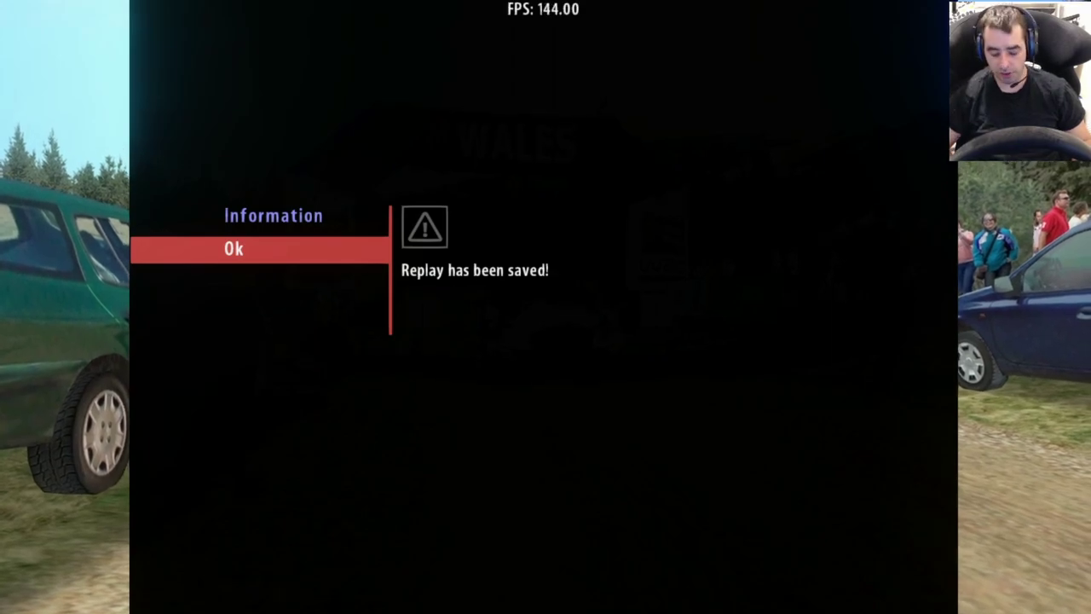
Step: Confirm the 'Replay has been saved!' notice and move through Main Options
key("Return")
key("Return")
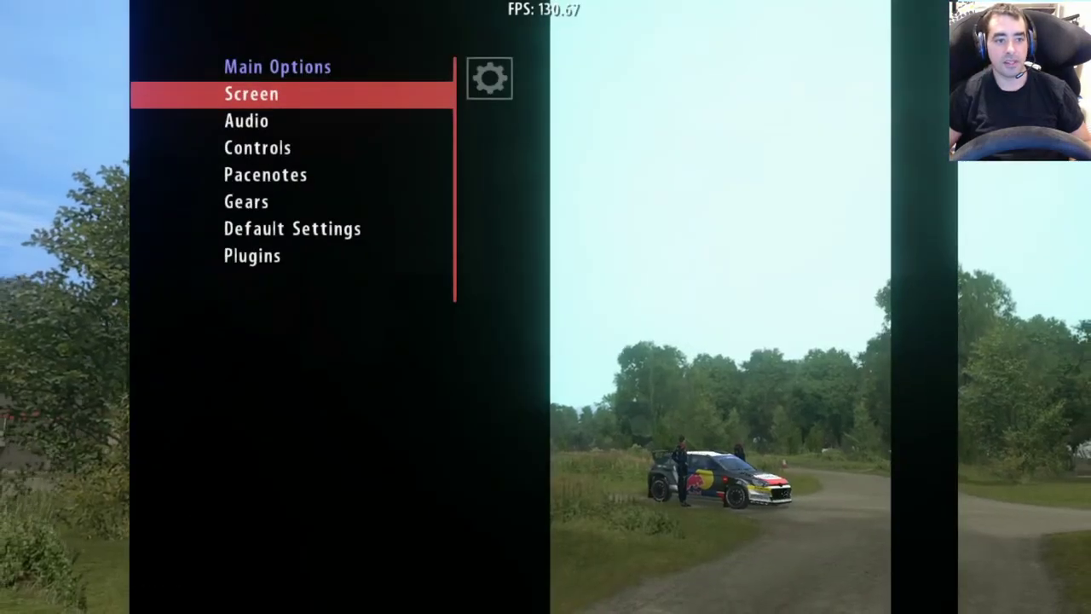
key("Down")
key("Down")
Step: Leave Main Options without saving the profile and reopen Options > Plugins > NGP
key("Escape")
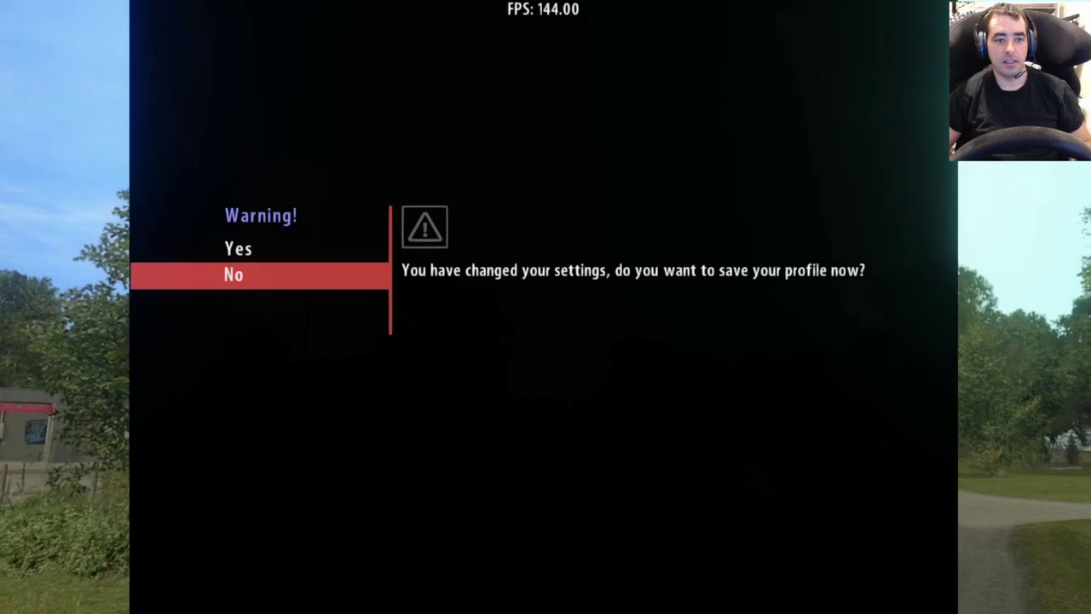
key("Return")
key("Down")
key("Down")
key("Down")
key("Down")
key("Down")
key("Down")
key("Return")
key("Down")
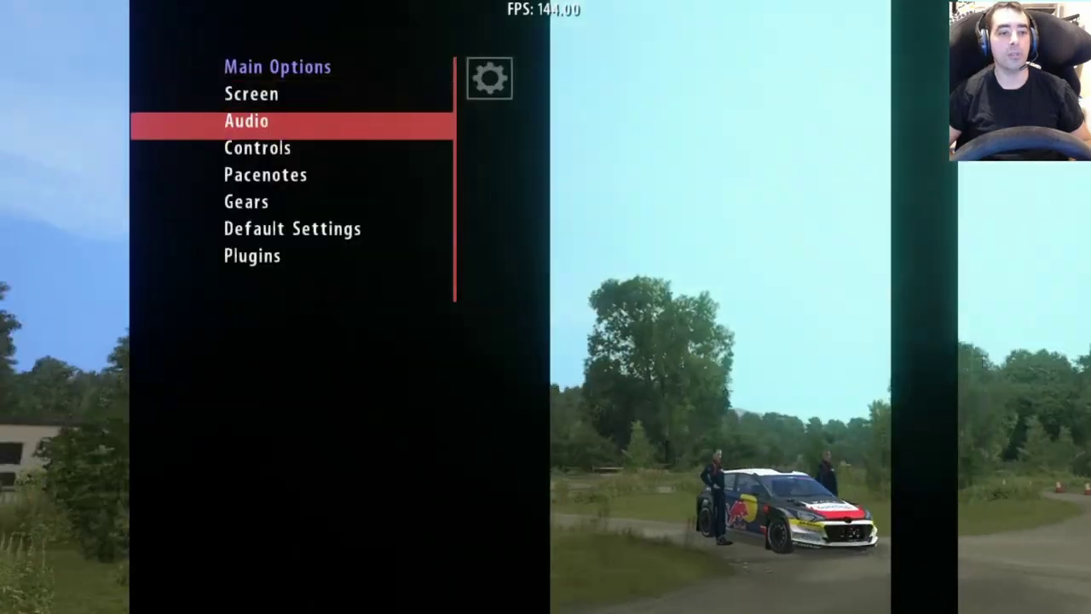
key("Down")
key("Down")
key("Down")
key("Up")
key("Up")
key("Up")
key("Down")
key("Down")
key("Down")
key("Down")
key("Down")
key("Return")
key("Down")
key("Down")
key("Down")
key("Return")
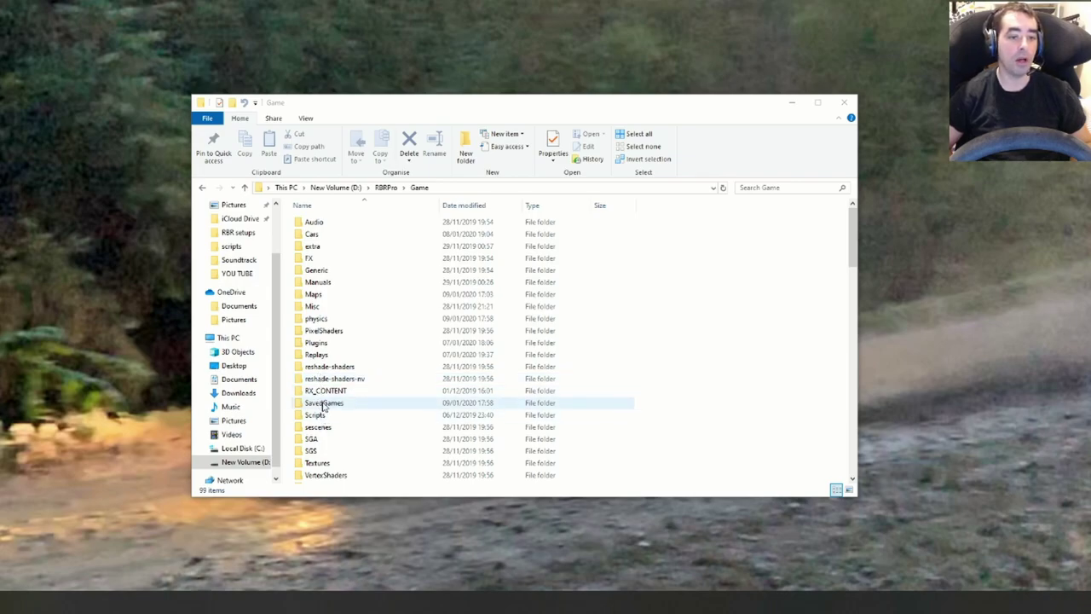
Step: Open Plugins\PhysicsNG\telemetry to list the Skoda Fabia R5 and Ford Fiesta TSV files
double_click(319, 343)
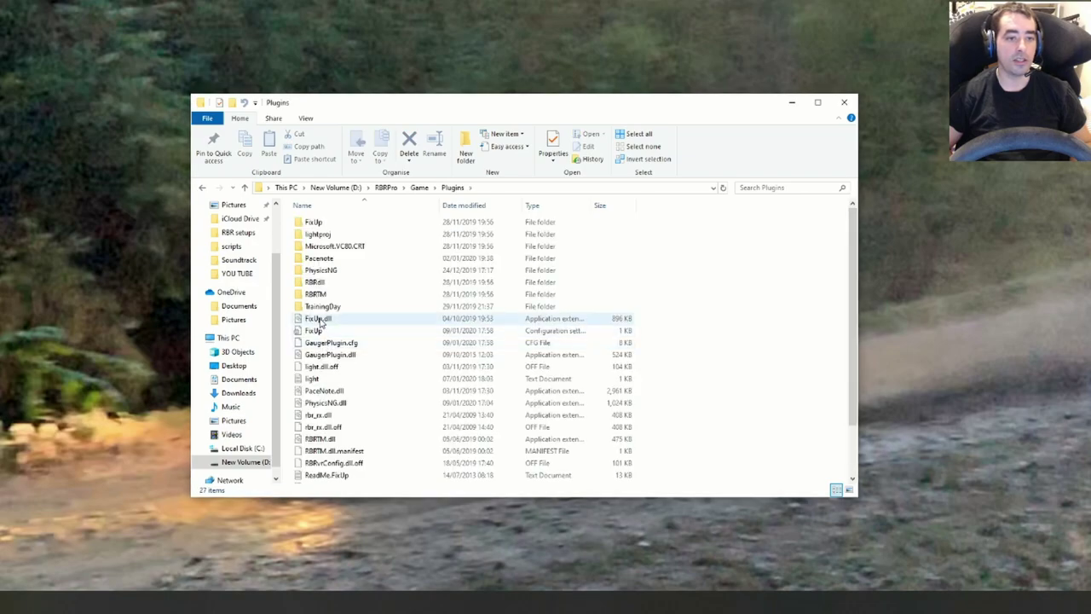
double_click(322, 270)
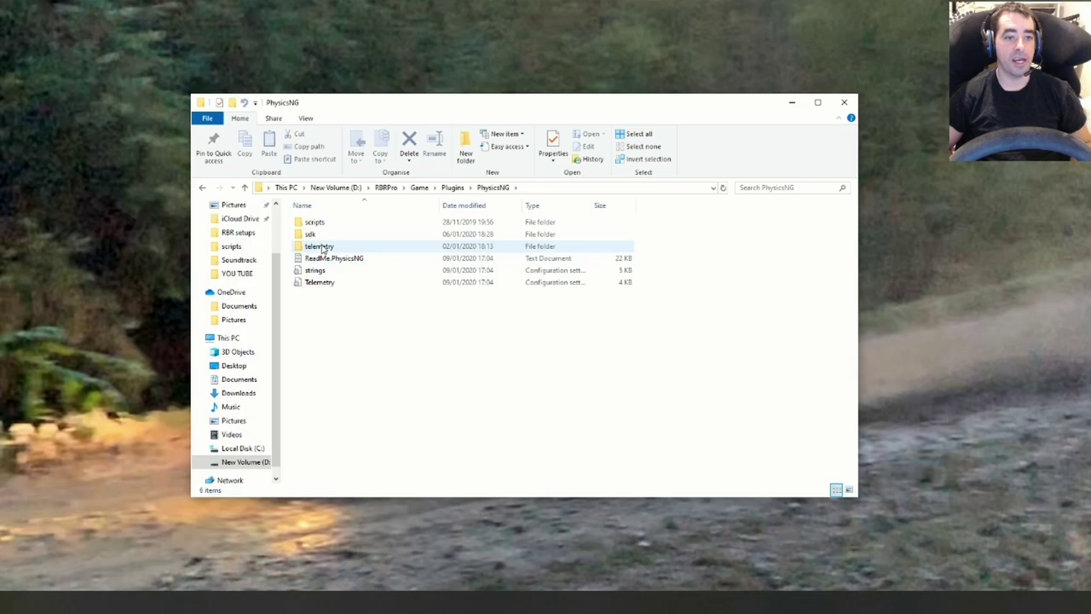
double_click(322, 247)
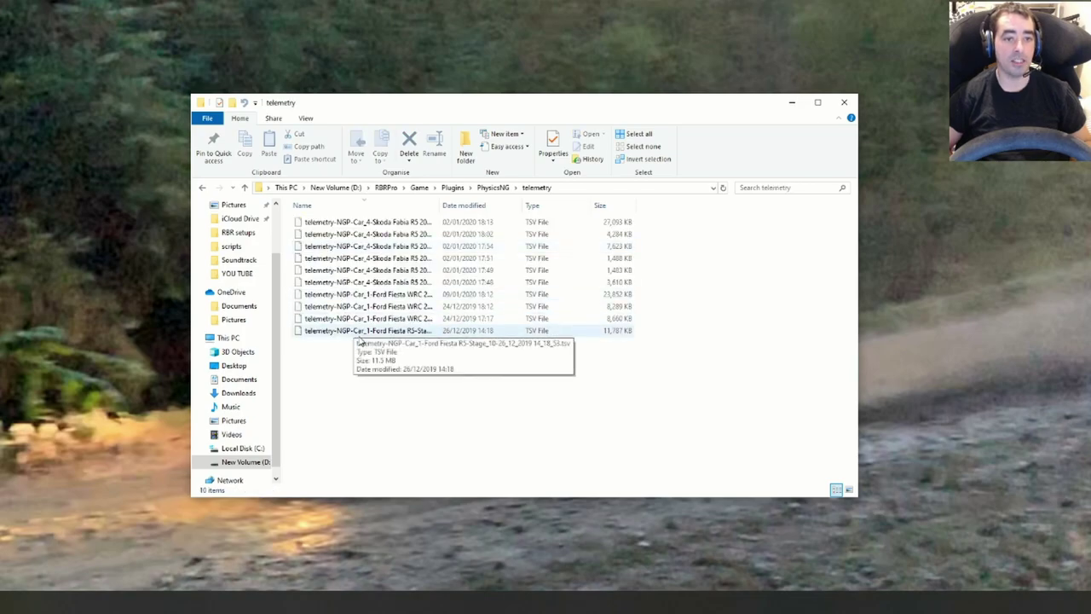